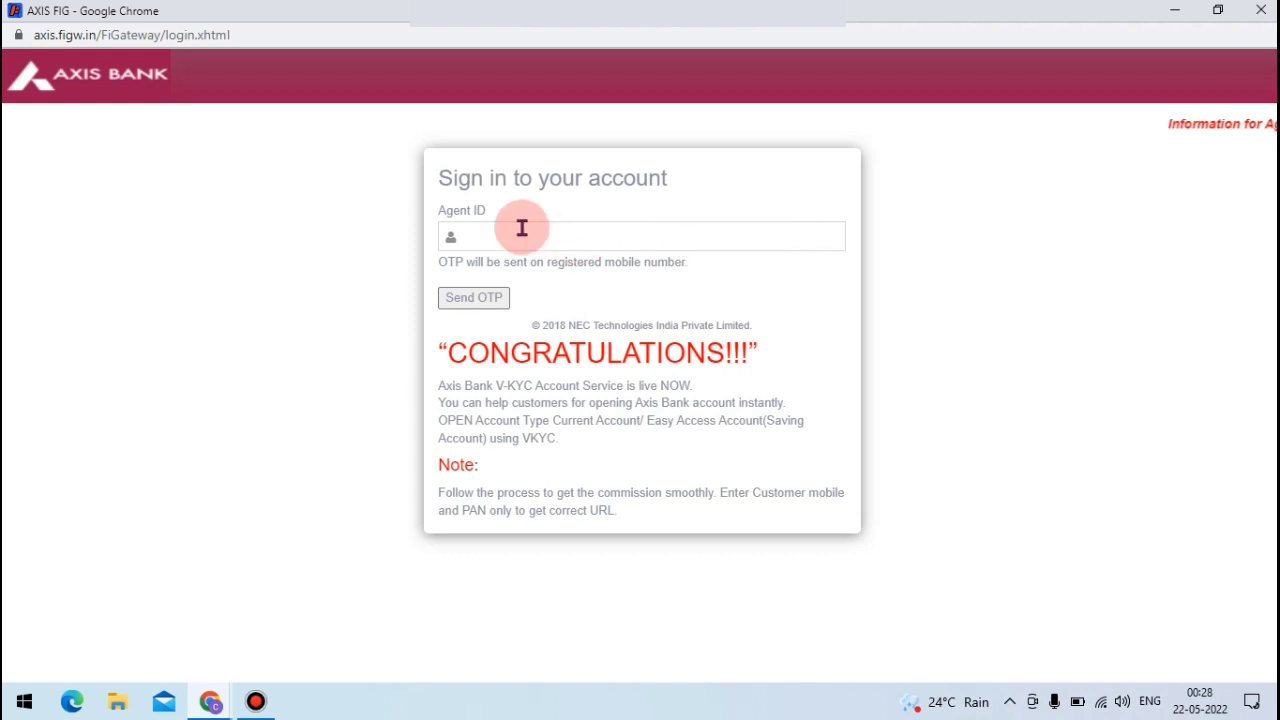
- Enter the agent ID and send the OTP request to the registered mobile number
{"action": "left_click", "coordinate": [520, 230]}
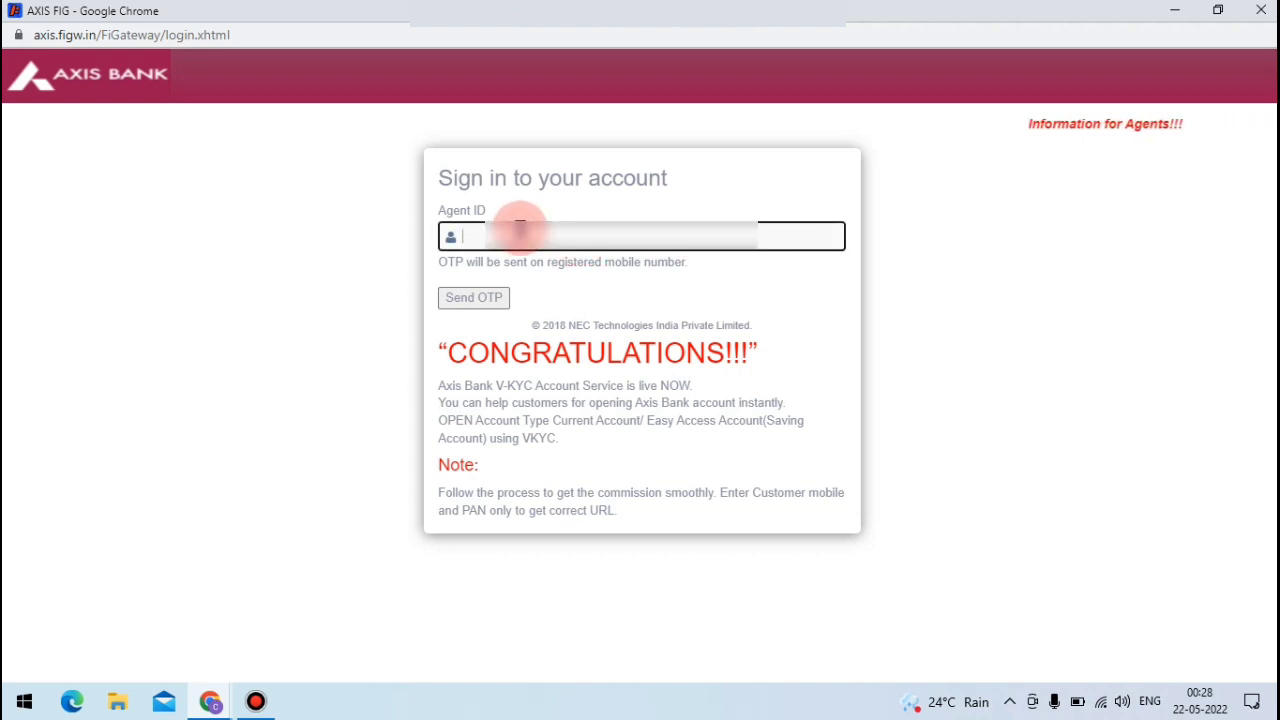
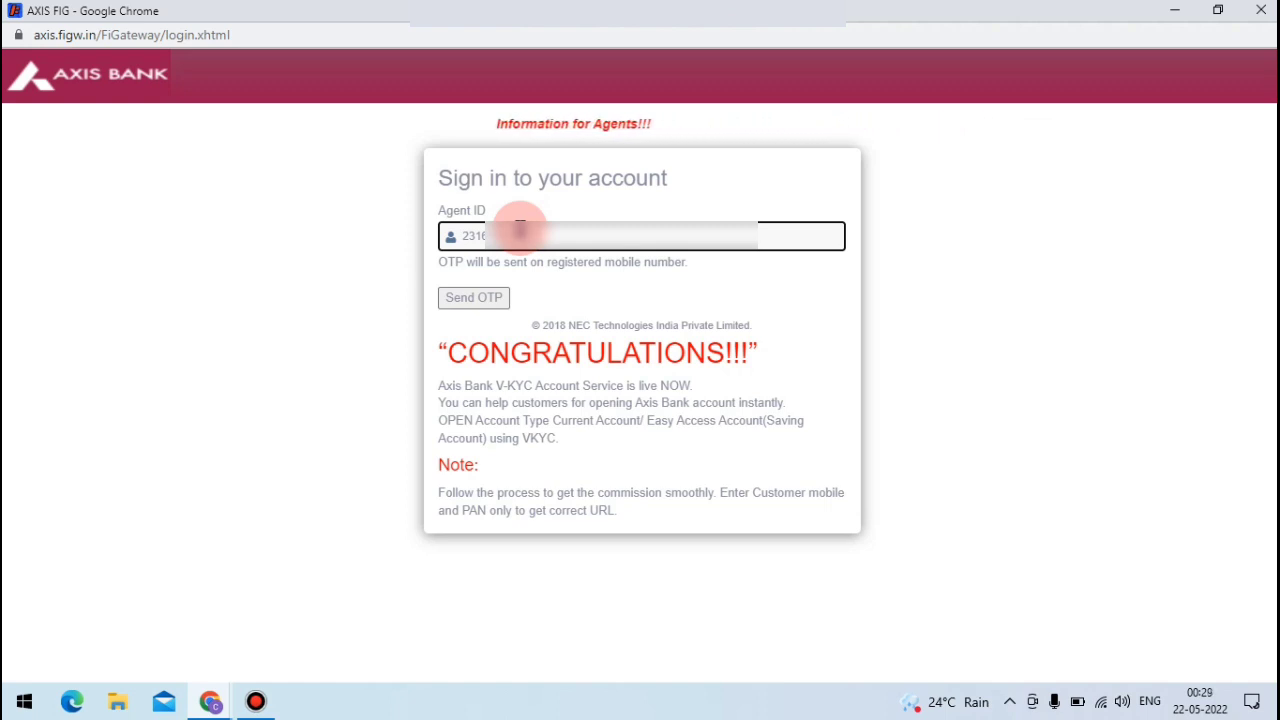
{"action": "left_click", "coordinate": [470, 302]}
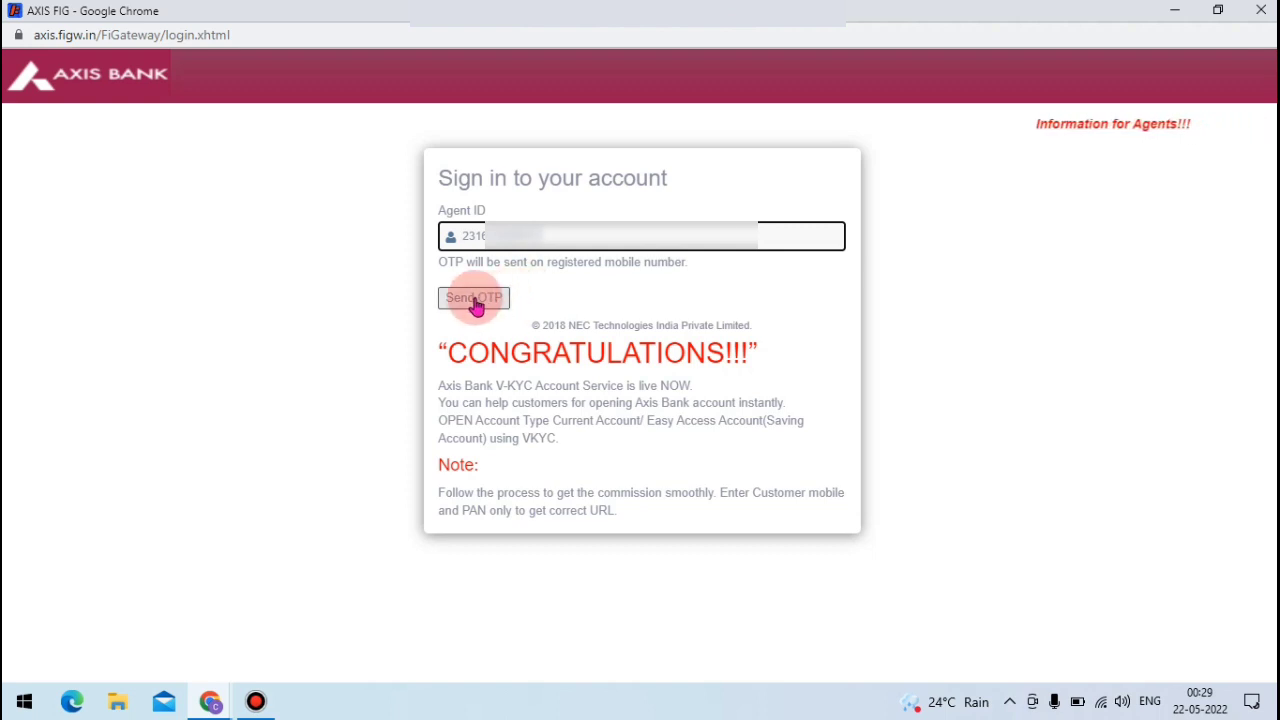
{"action": "left_click", "coordinate": [477, 306]}
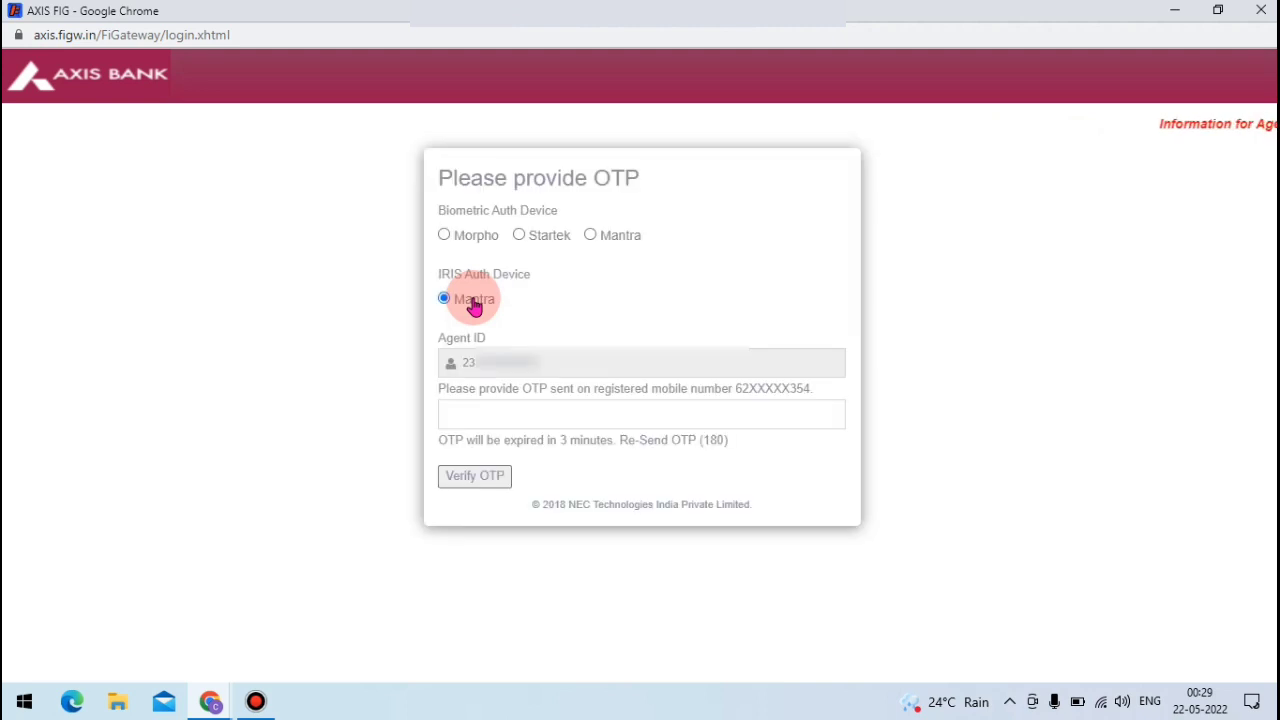
- Select Mantra as the biometric device, then enter the received OTP and verify it
{"action": "left_click", "coordinate": [590, 238]}
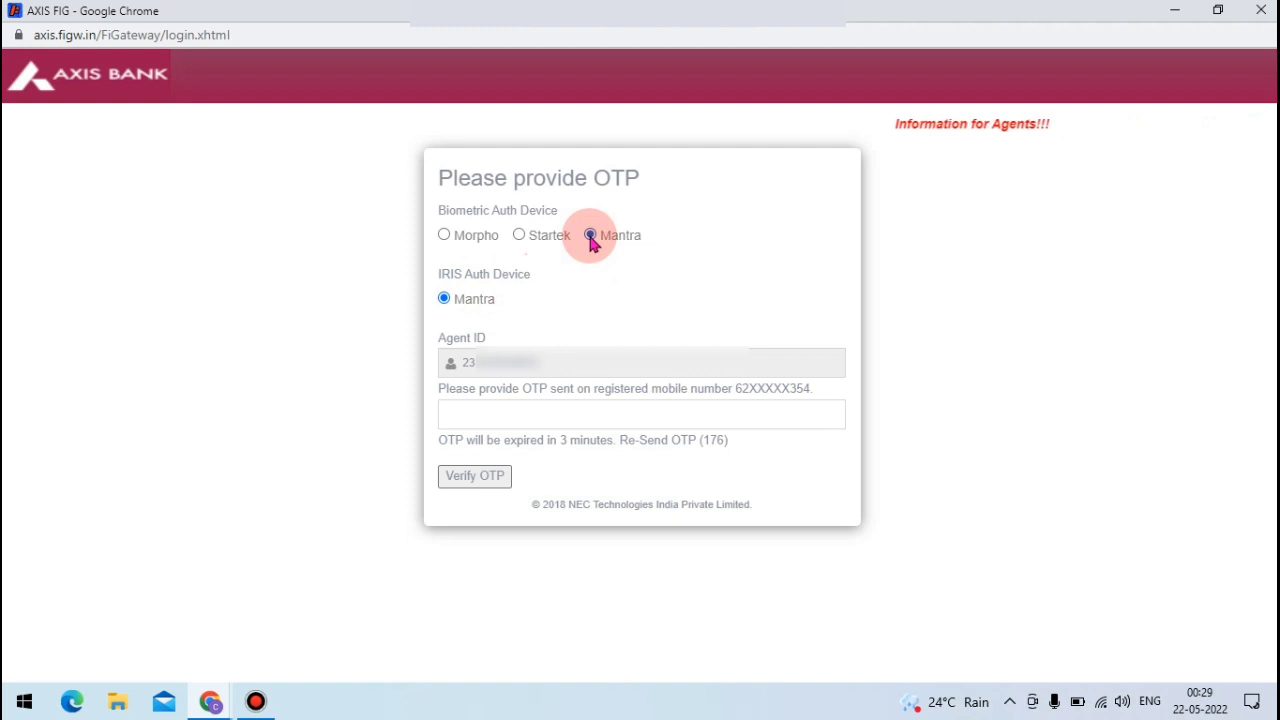
{"action": "left_click", "coordinate": [602, 243]}
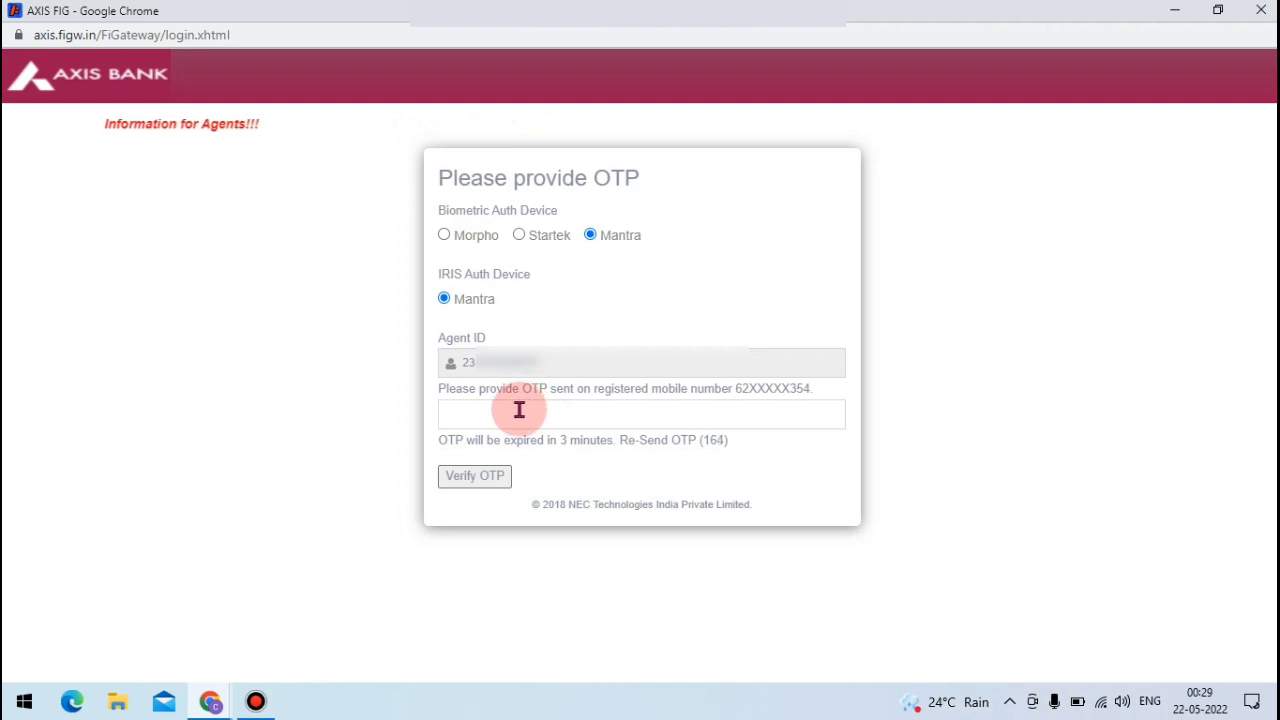
{"action": "left_click", "coordinate": [518, 411]}
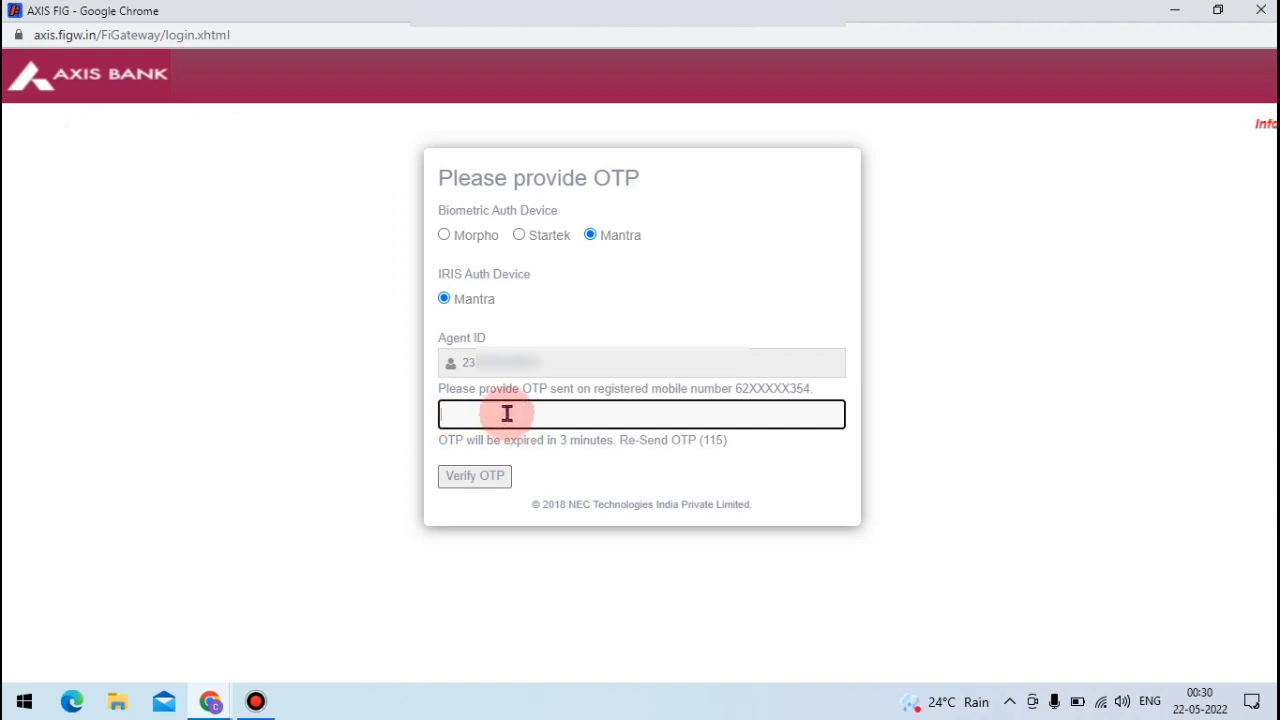
{"action": "type", "text": "1234"}
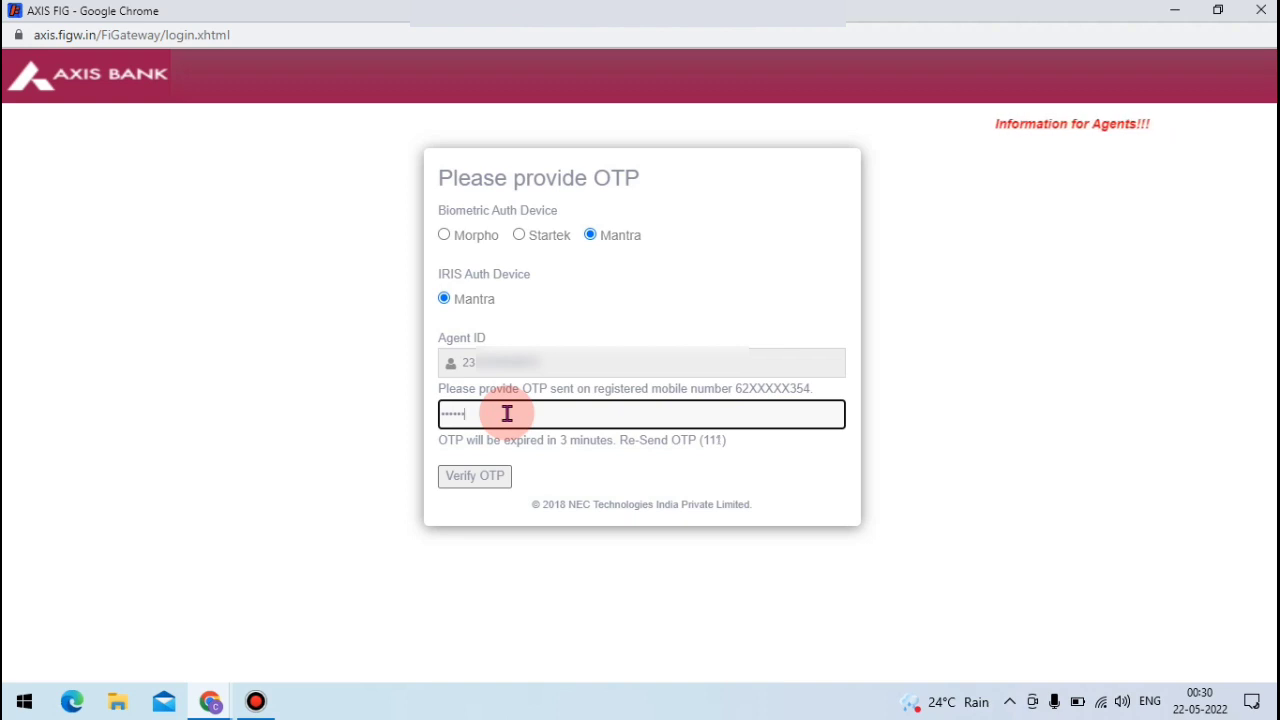
{"action": "left_click", "coordinate": [465, 488]}
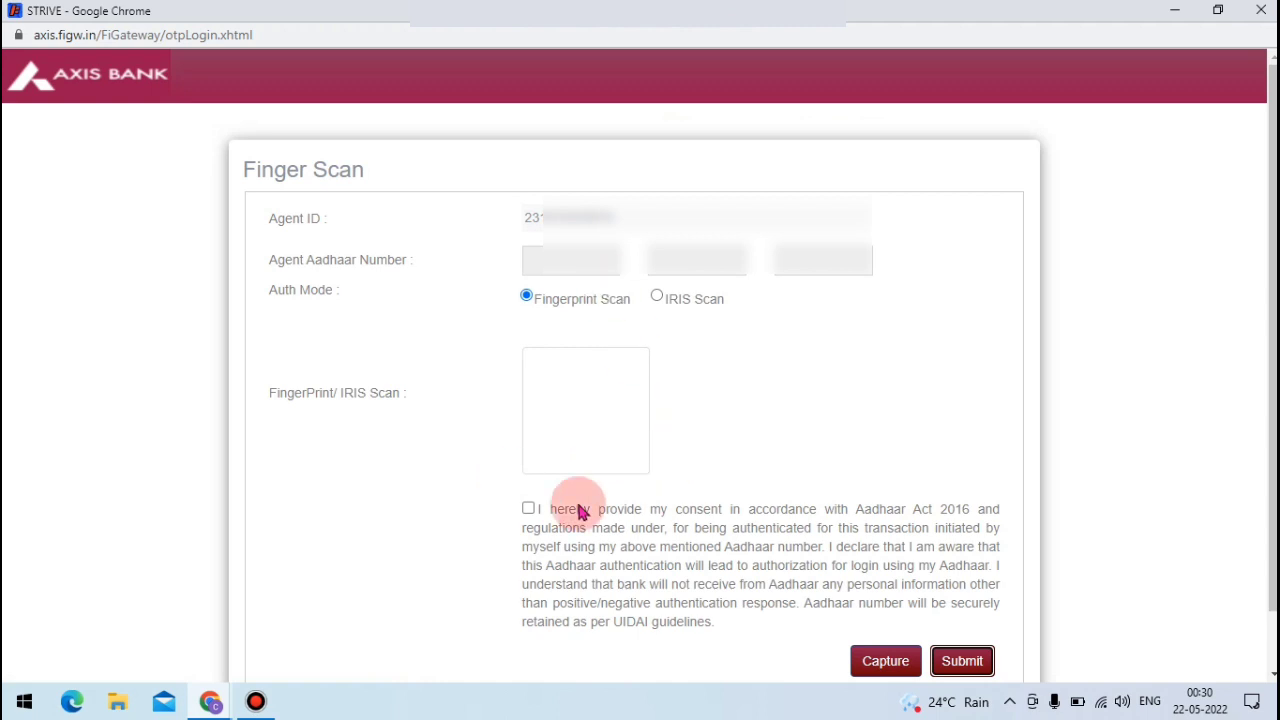
- Accept the Aadhaar consent, fill the Aadhaar number across three boxes, and start Fingerprint Scan capture
{"action": "left_click", "coordinate": [528, 509]}
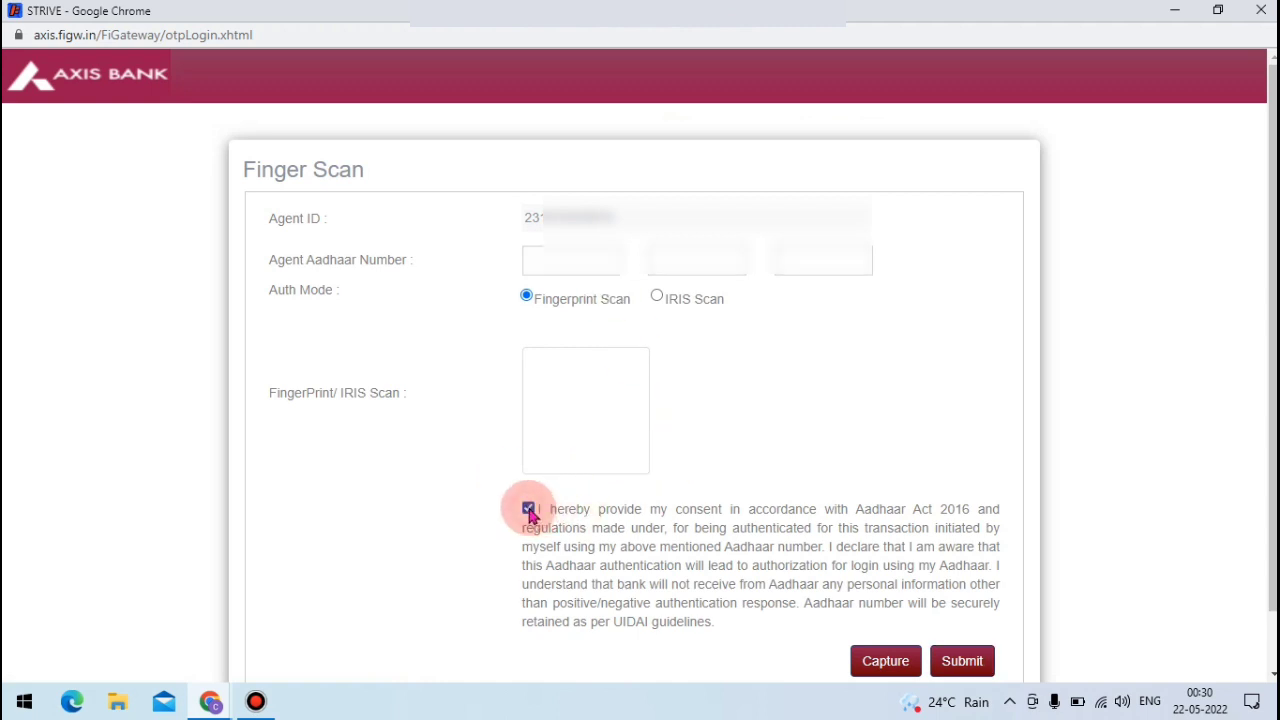
{"action": "left_click", "coordinate": [563, 258]}
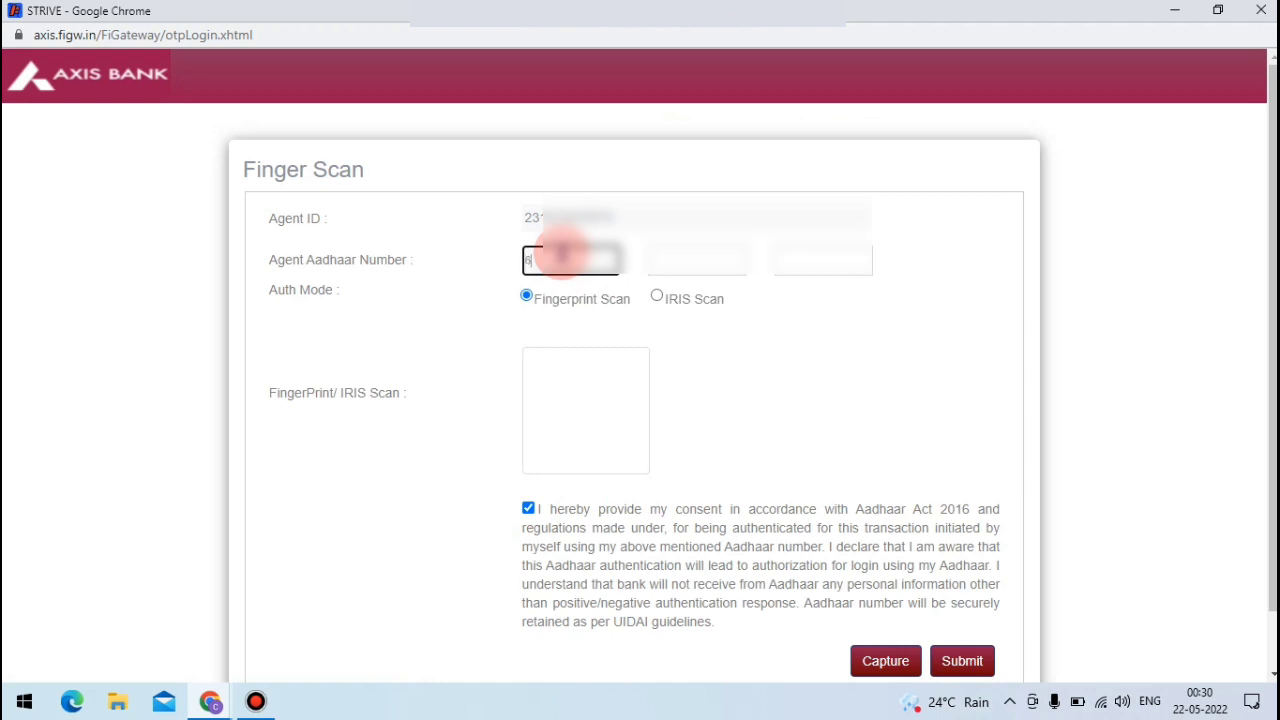
{"action": "key", "text": "Tab"}
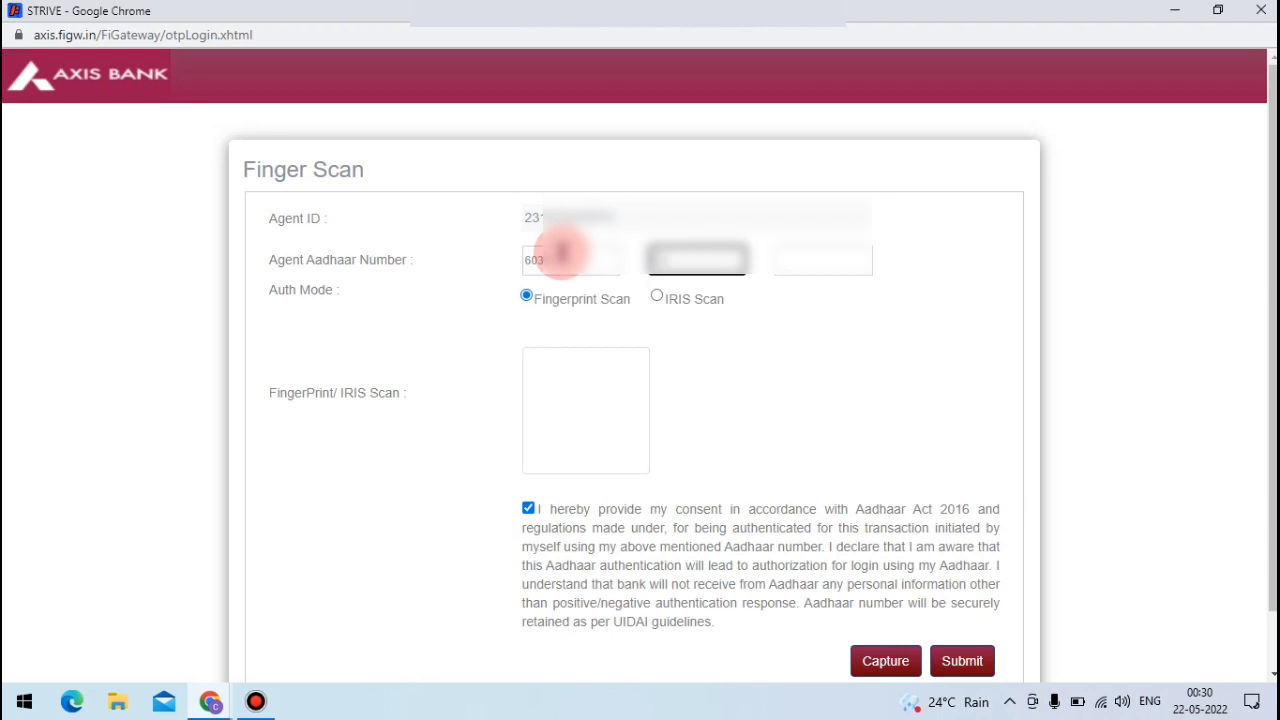
{"action": "key", "text": "Tab"}
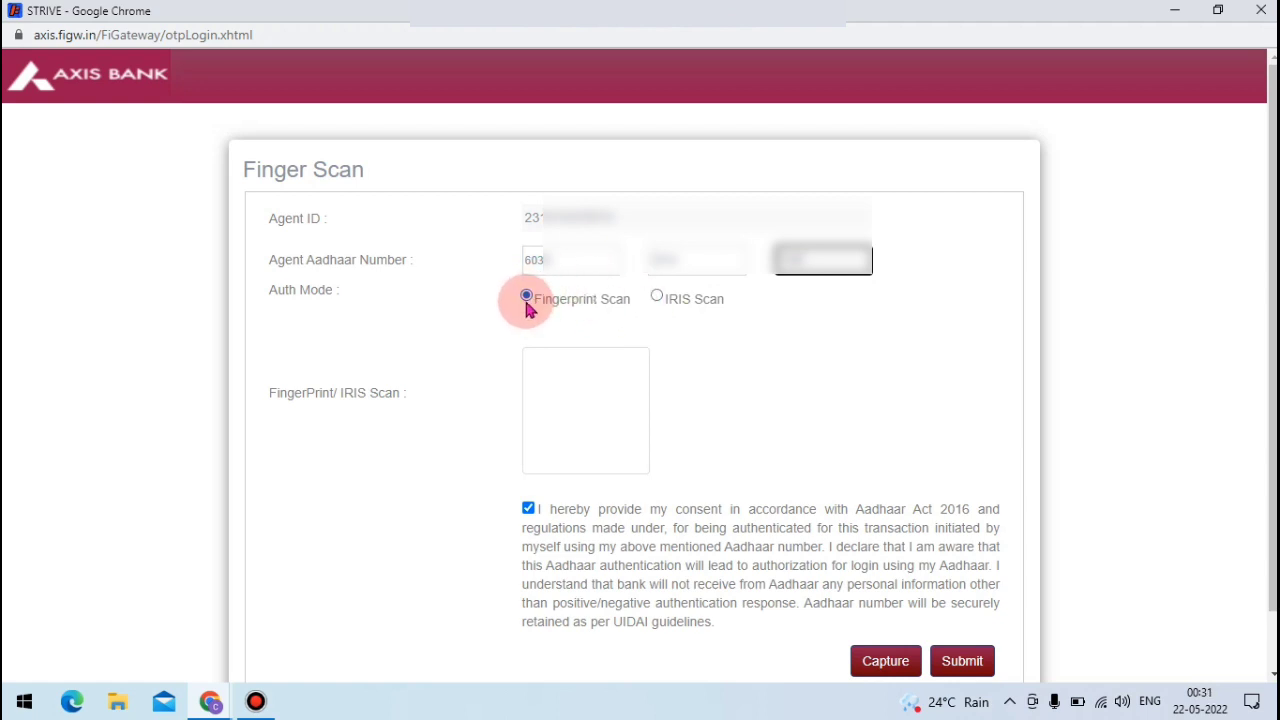
{"action": "left_click", "coordinate": [880, 670]}
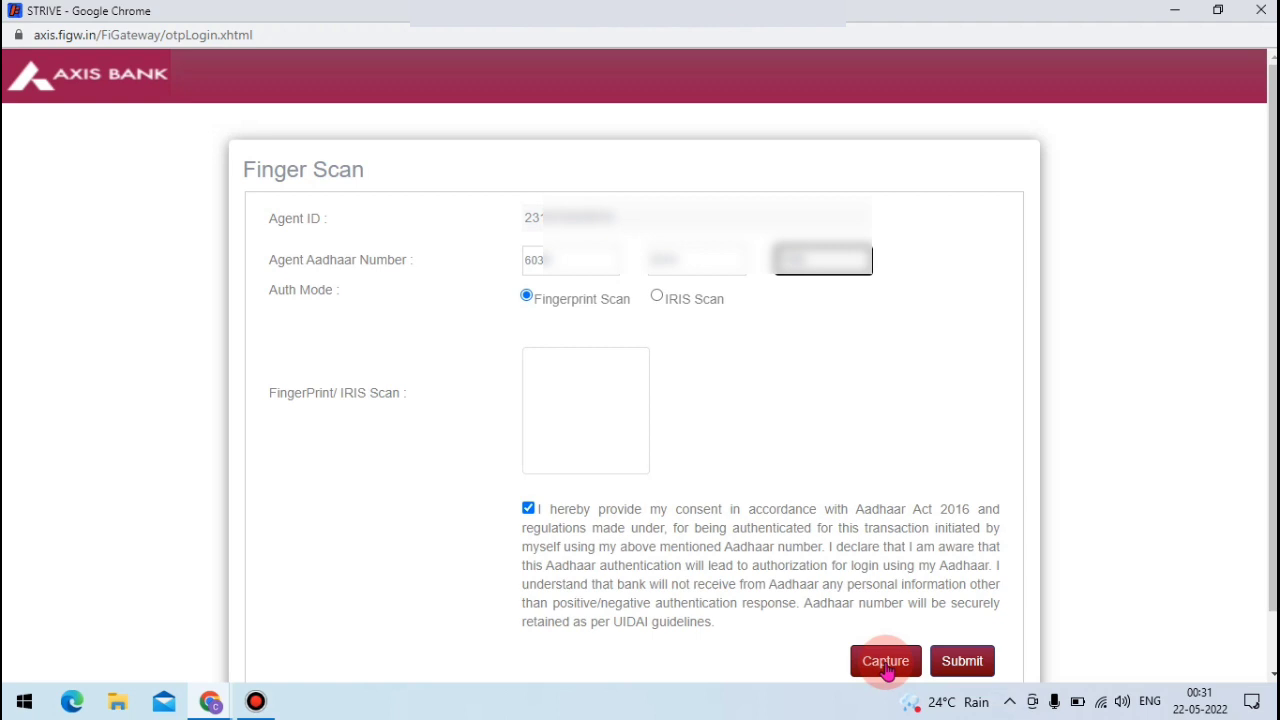
{"action": "left_click", "coordinate": [886, 668]}
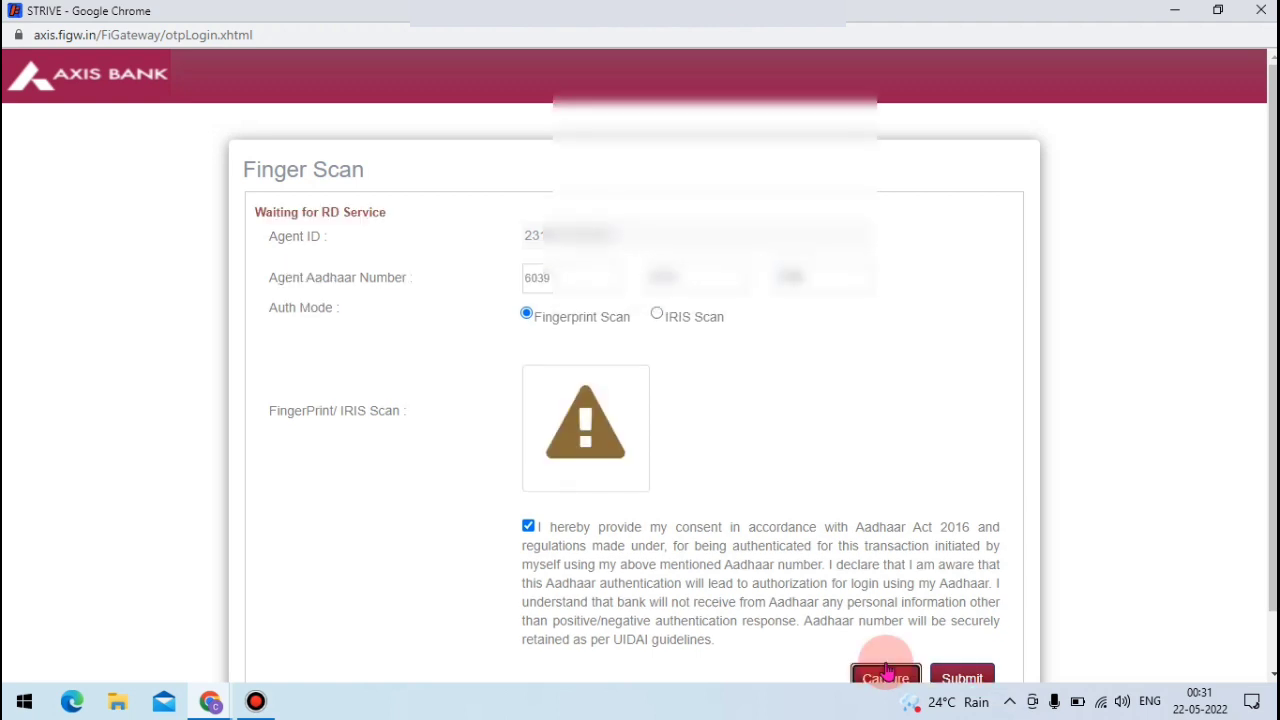
{"action": "scroll", "coordinate": [582, 350], "scroll_direction": "down", "scroll_amount": 1}
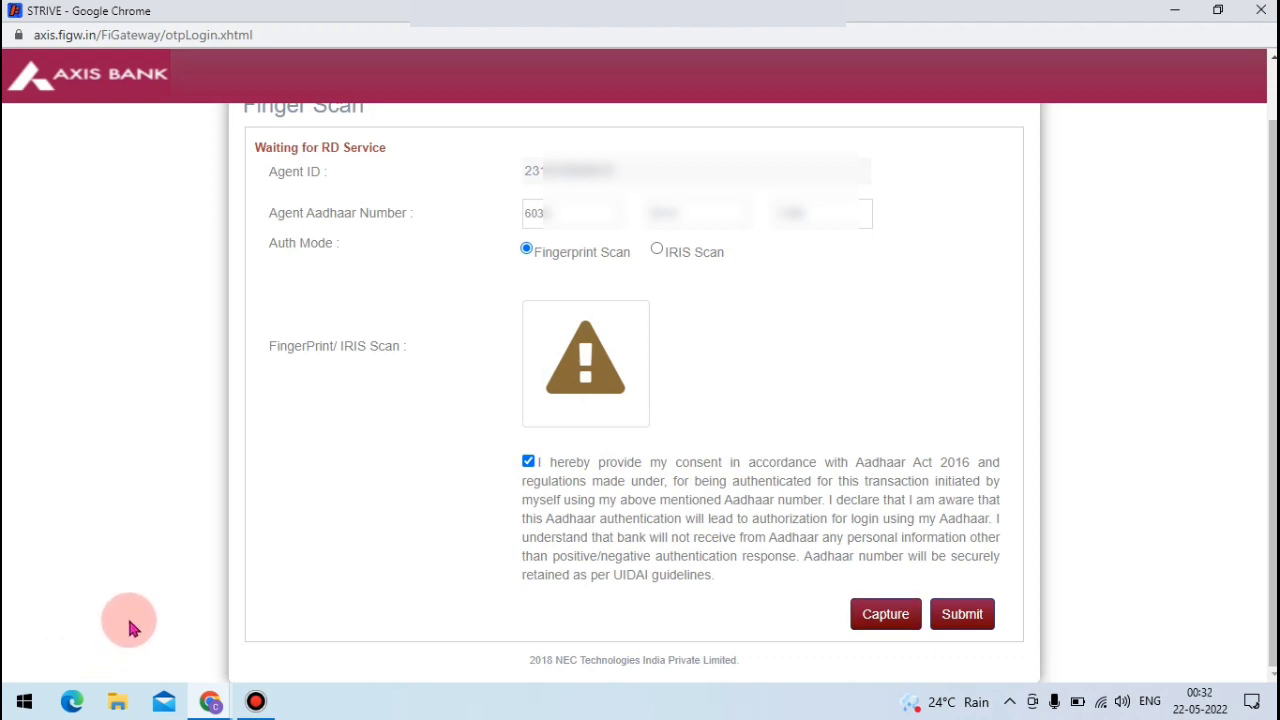
{"action": "key", "text": "super"}
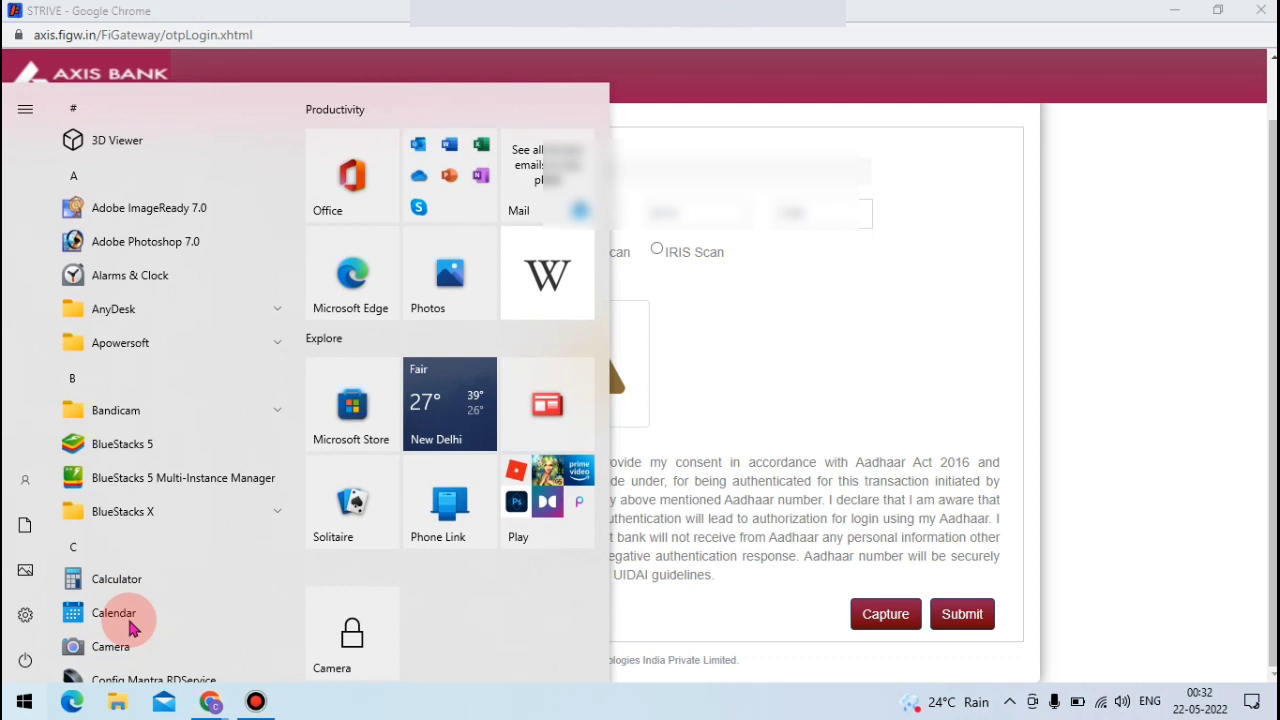
- Search 'ser' in the Start menu and launch the Services best match
{"action": "type", "text": "ser"}
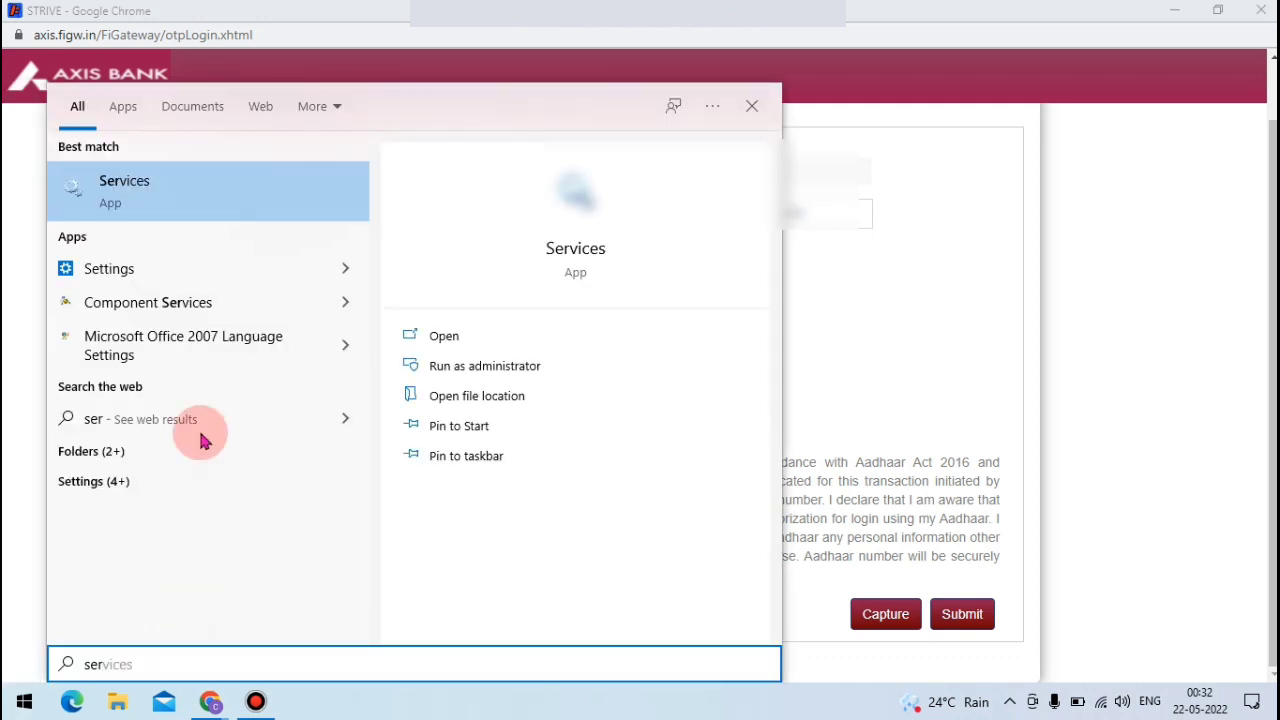
{"action": "left_click", "coordinate": [156, 195]}
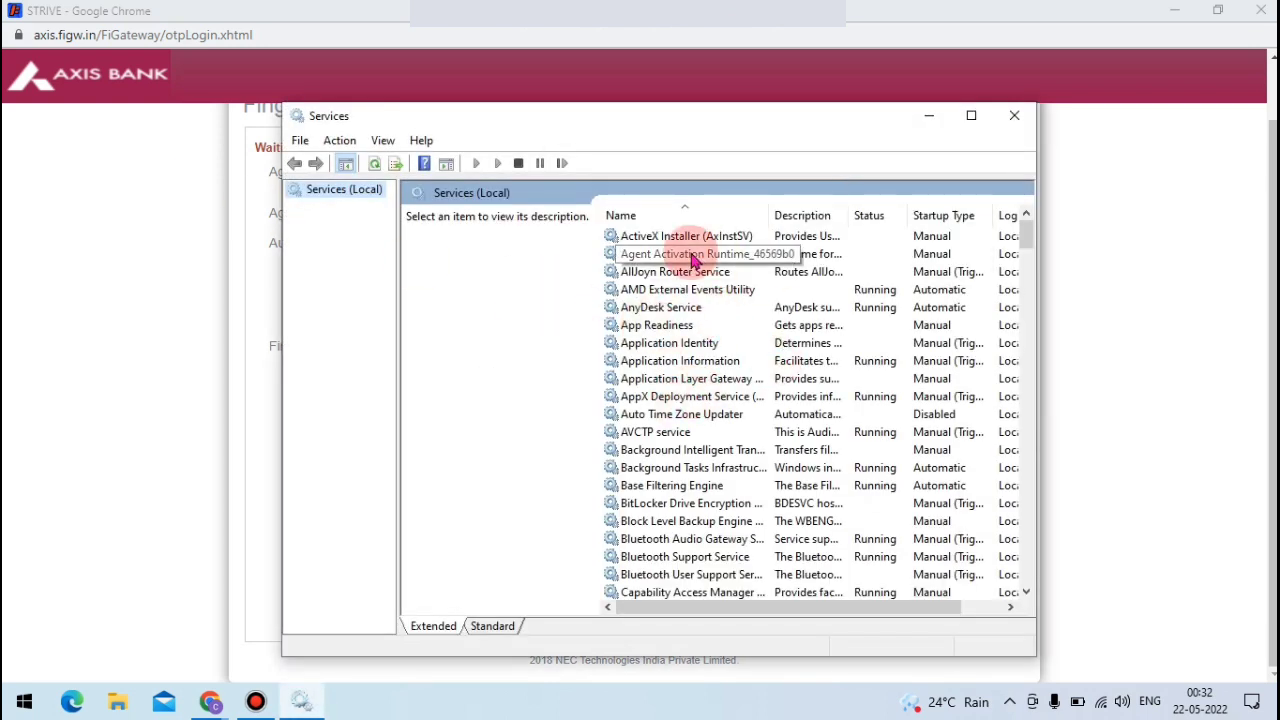
- Scroll to the M entries and select MFS100 Client Service to confirm it shows Running
{"action": "scroll", "coordinate": [750, 375], "scroll_direction": "down", "scroll_amount": 5}
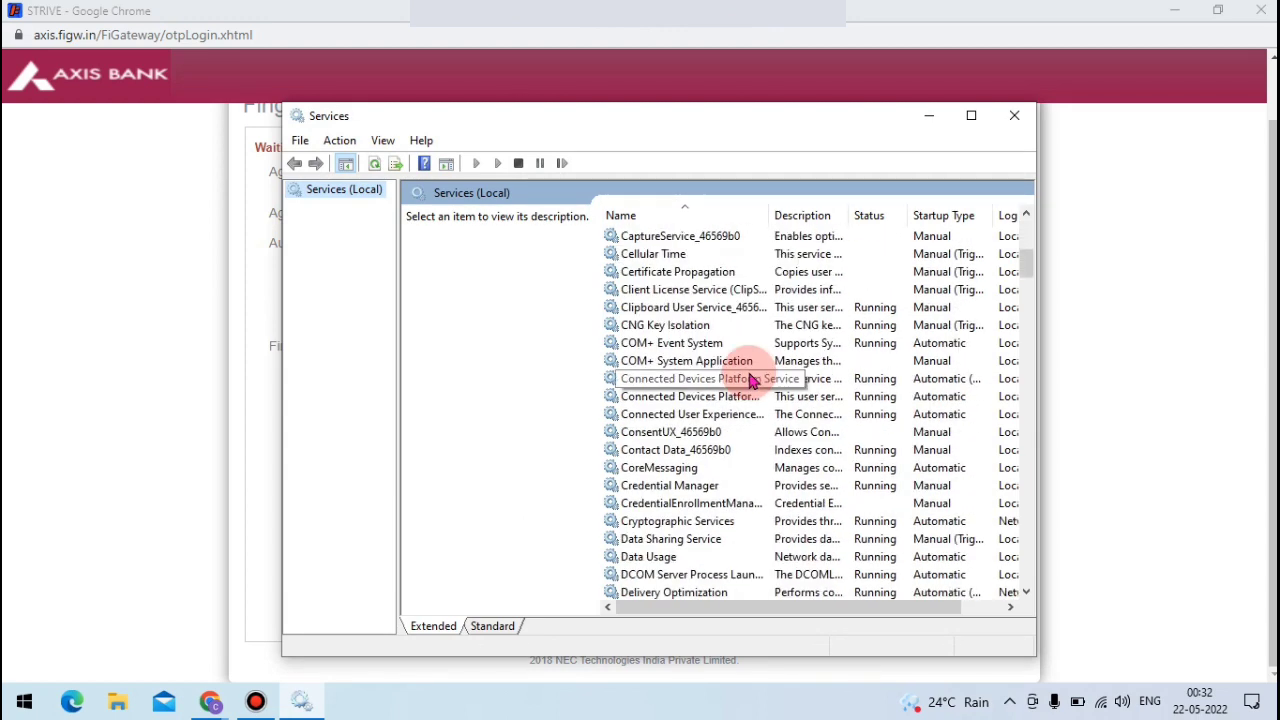
{"action": "scroll", "coordinate": [751, 380], "scroll_direction": "down", "scroll_amount": 2}
{"action": "scroll", "coordinate": [736, 452], "scroll_direction": "down", "scroll_amount": 1}
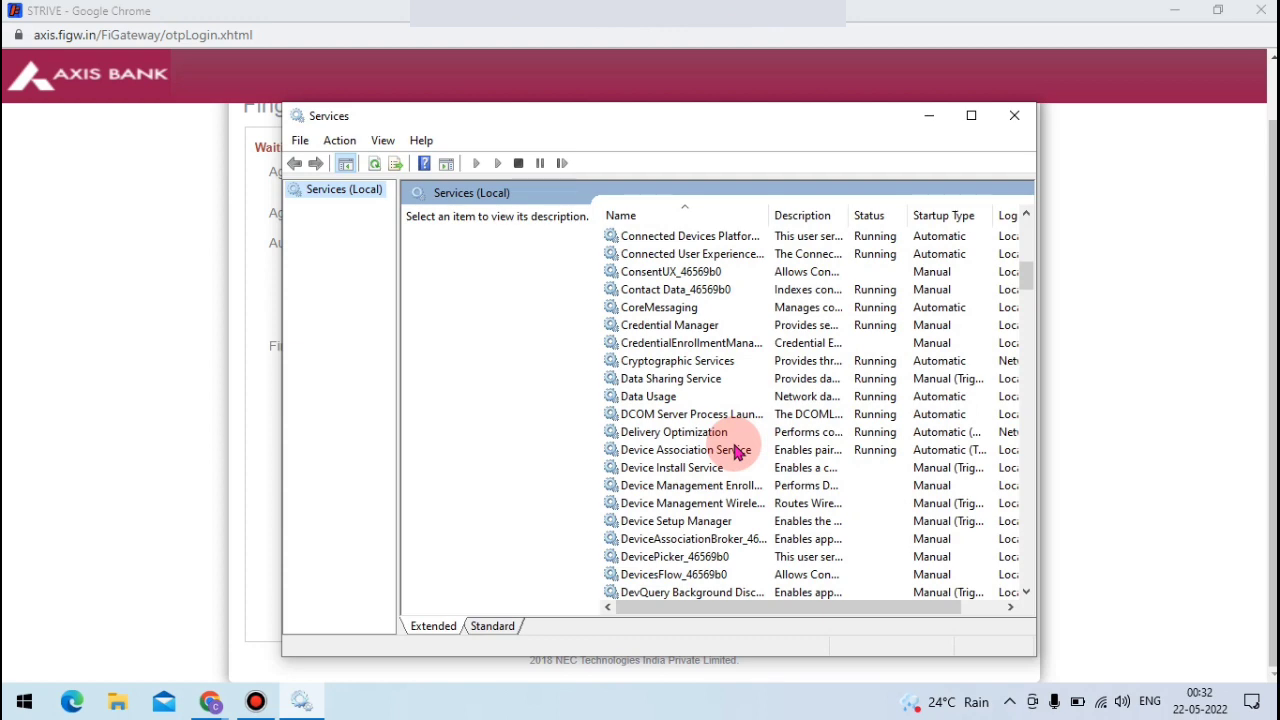
{"action": "scroll", "coordinate": [736, 452], "scroll_direction": "down", "scroll_amount": 15}
{"action": "scroll", "coordinate": [736, 452], "scroll_direction": "down", "scroll_amount": 7}
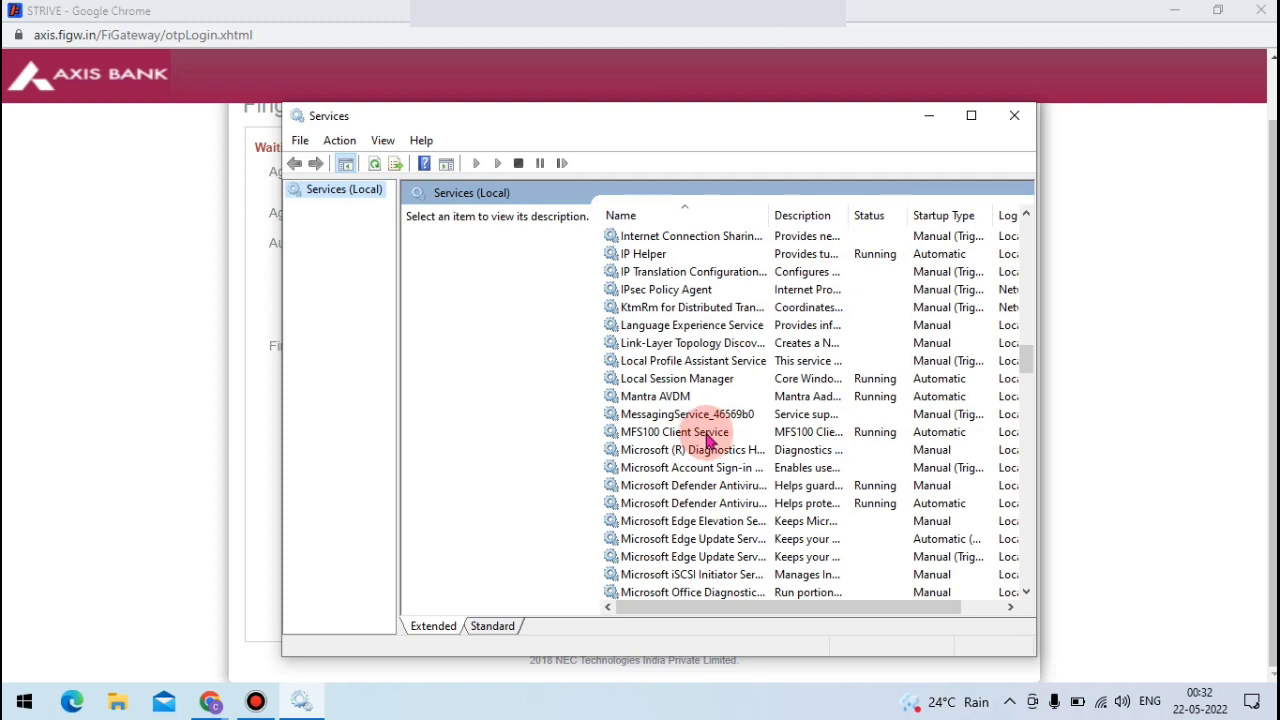
{"action": "left_click", "coordinate": [727, 437]}
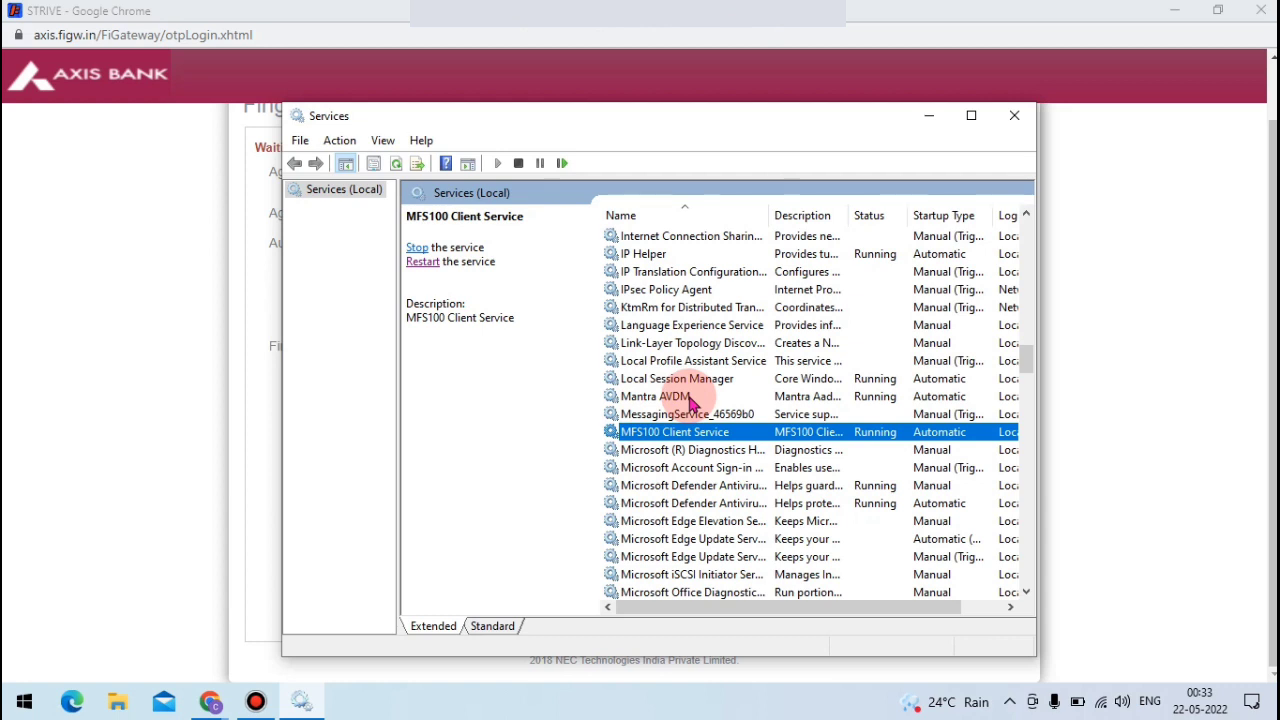
- Confirm Mantra AVDM is Running, then close the Services window
{"action": "left_click", "coordinate": [690, 397]}
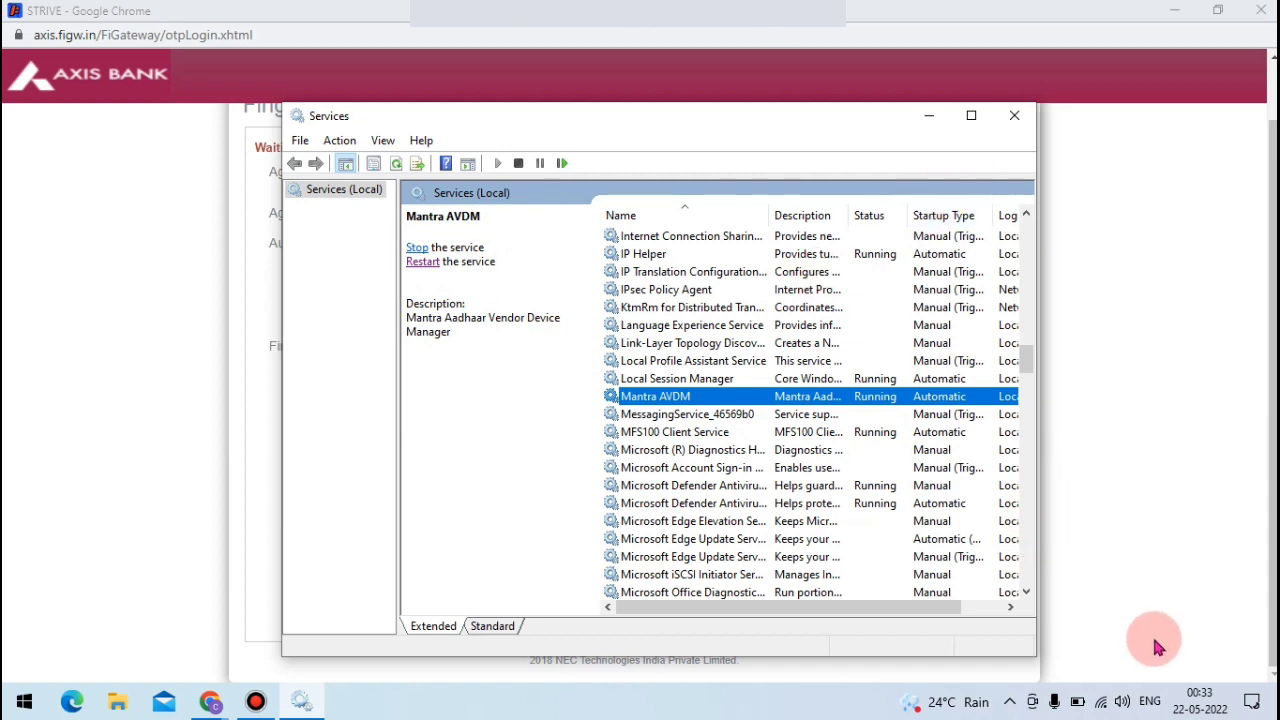
{"action": "left_click", "coordinate": [1012, 118]}
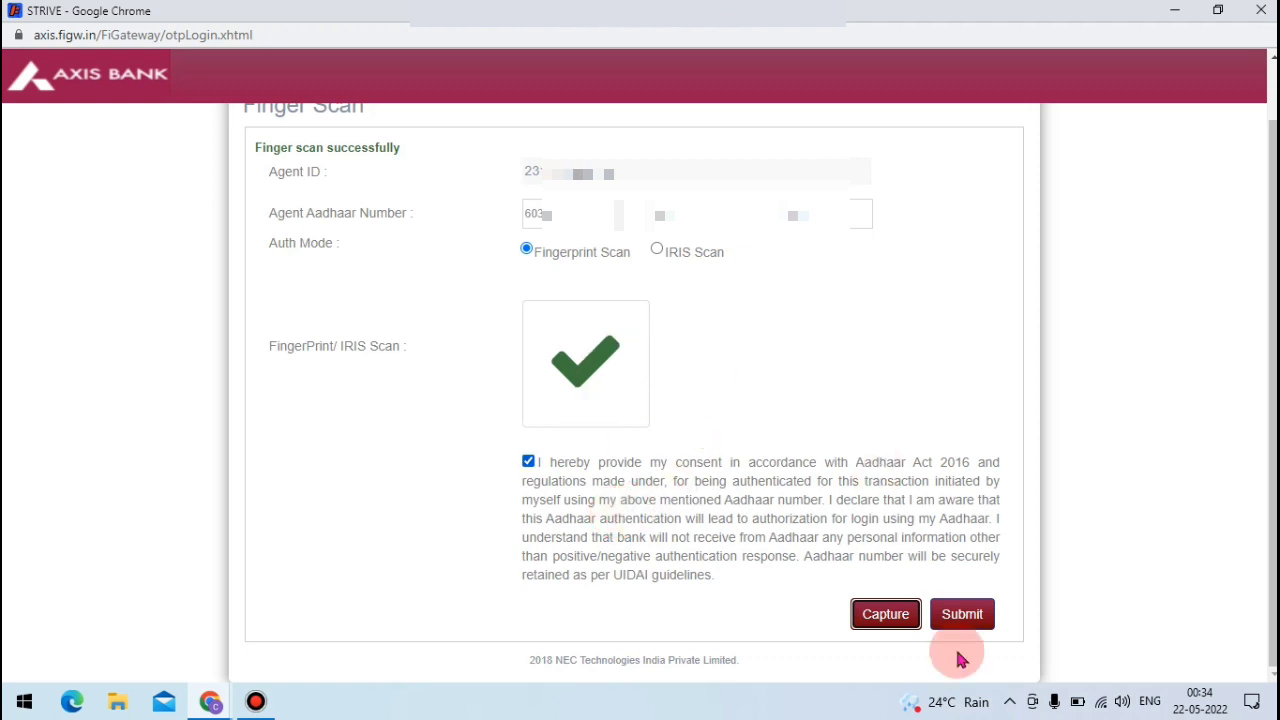
- Submit the successfully captured fingerprint to log in
{"action": "left_click", "coordinate": [961, 614]}
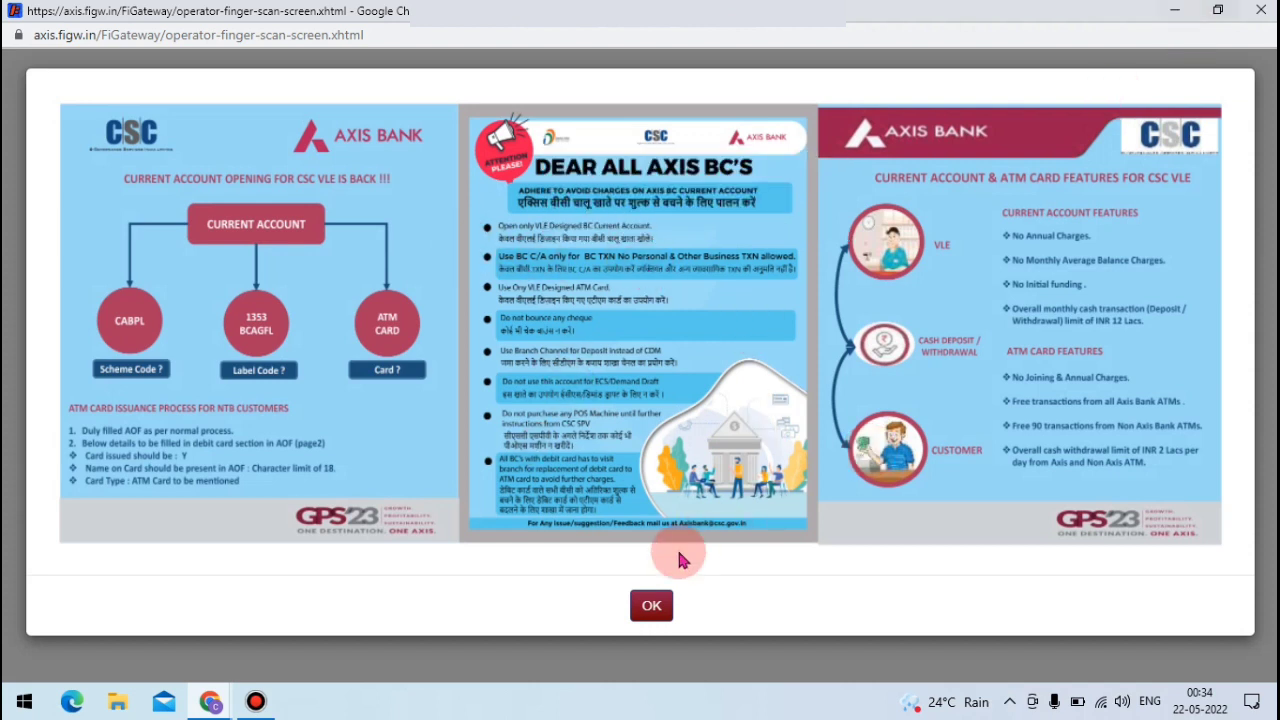
- Dismiss the announcement posters and the last login time alert with OK
{"action": "left_click", "coordinate": [648, 617]}
{"action": "left_click", "coordinate": [651, 612]}
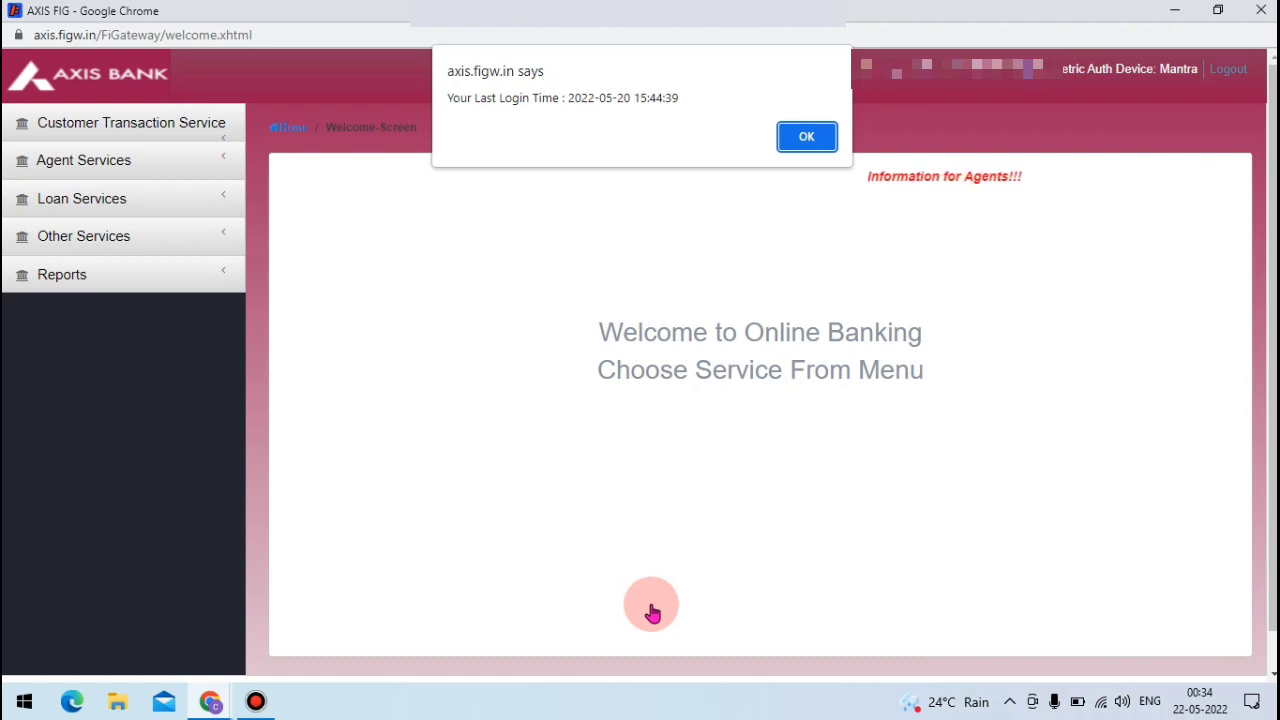
{"action": "left_click", "coordinate": [806, 136]}
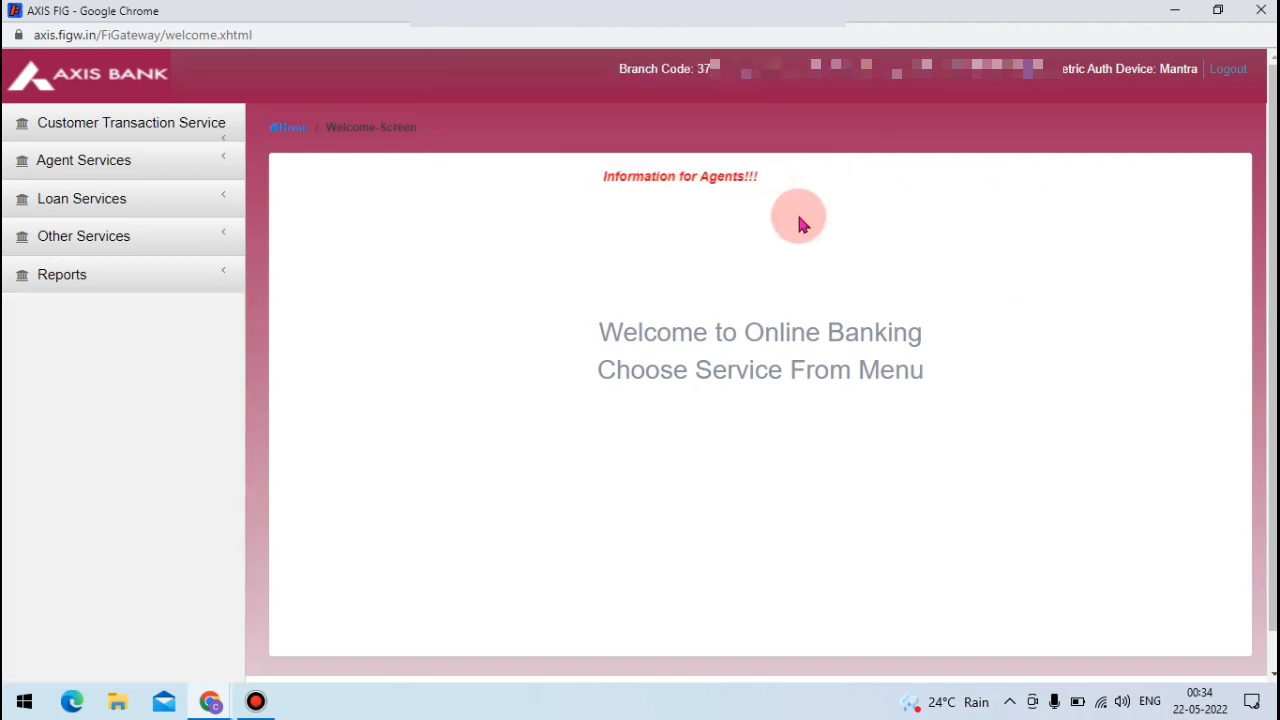